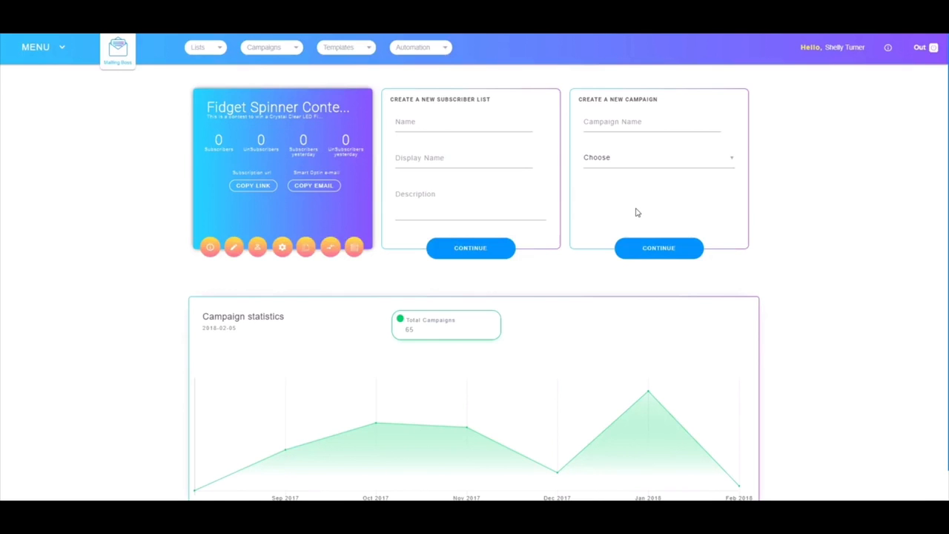
Look through the main navigation, the lists, campaigns, templates and automation options, and the account usage summary.
{"action": "left_click", "coordinate": [37, 50]}
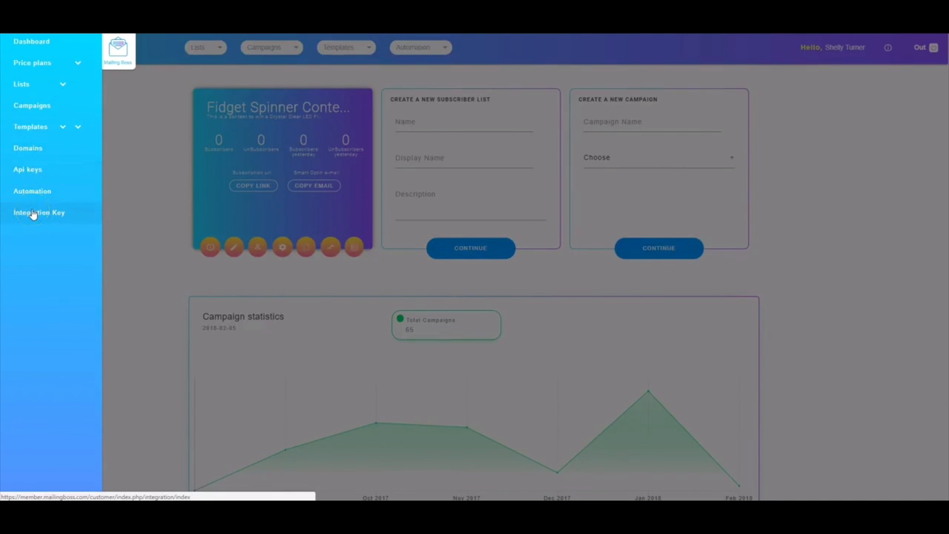
{"action": "left_click", "coordinate": [129, 277]}
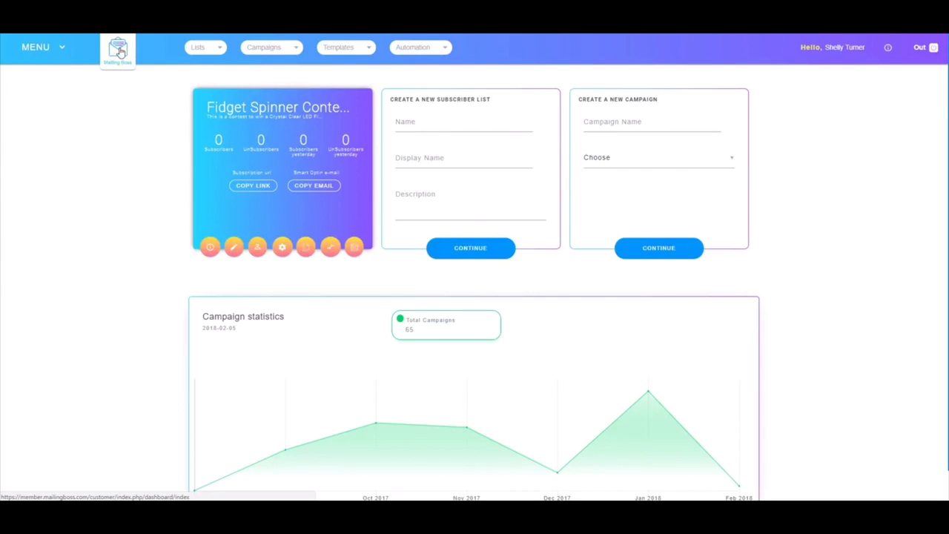
{"action": "left_click", "coordinate": [119, 51]}
{"action": "left_click", "coordinate": [211, 49]}
{"action": "left_click", "coordinate": [292, 48]}
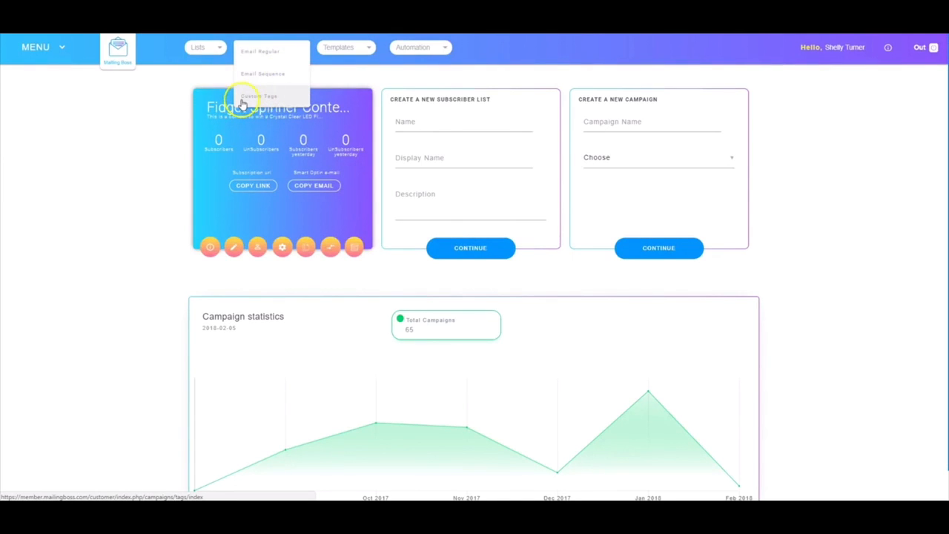
{"action": "left_click", "coordinate": [361, 48]}
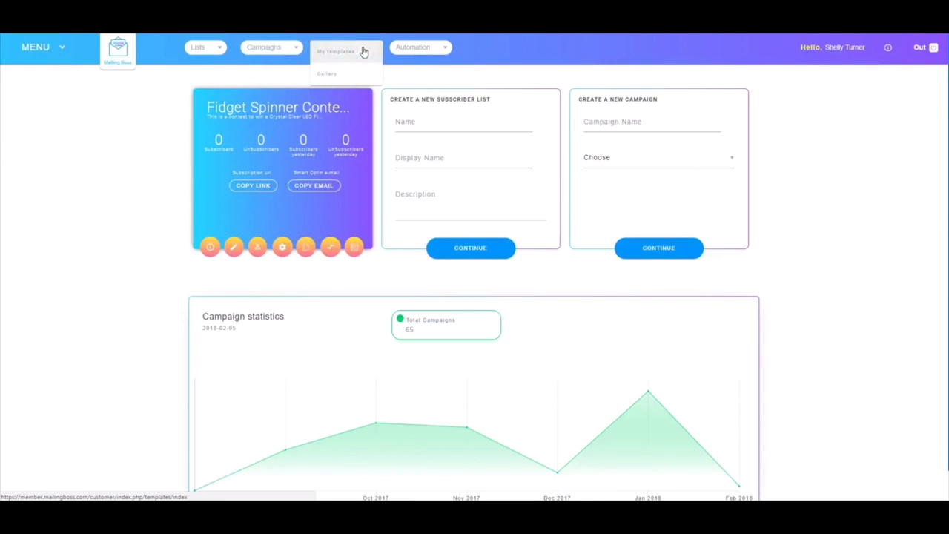
{"action": "left_click", "coordinate": [445, 47]}
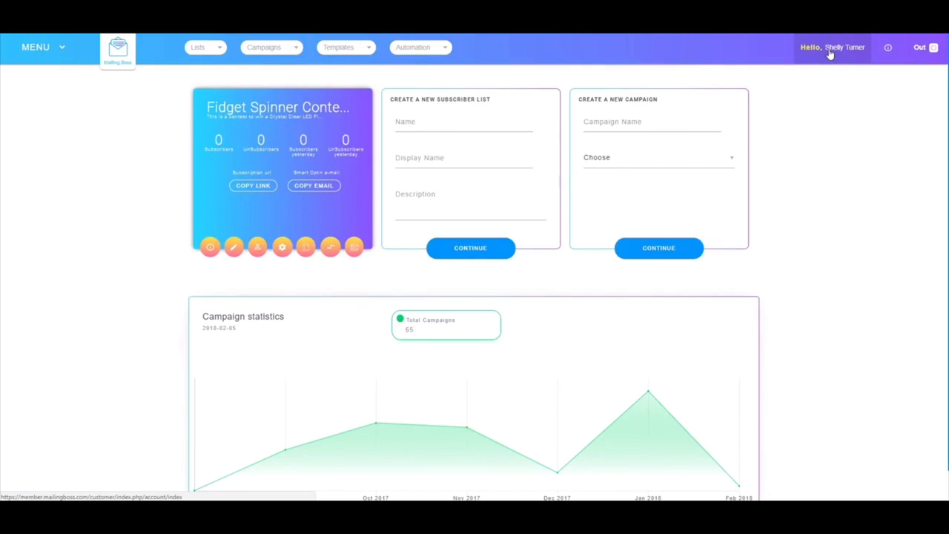
{"action": "left_click", "coordinate": [887, 47]}
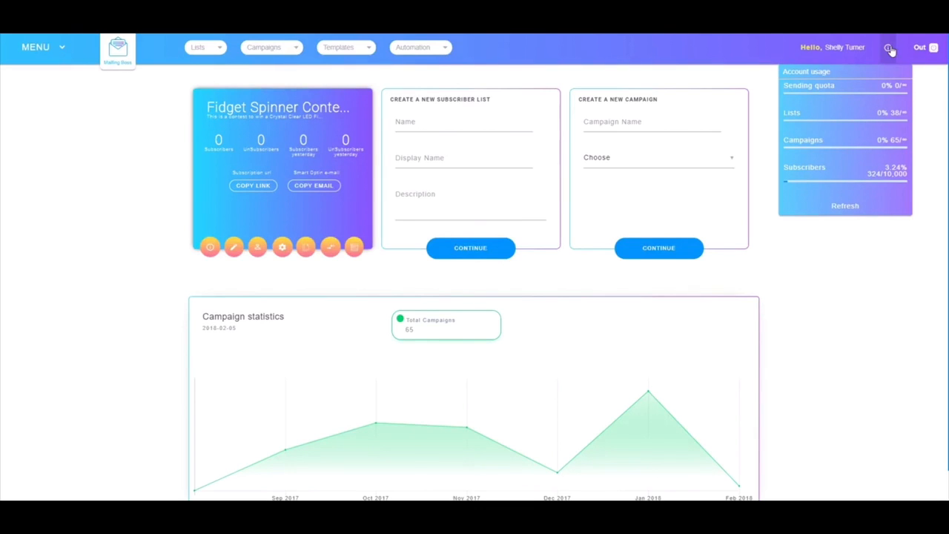
{"action": "left_click", "coordinate": [918, 46]}
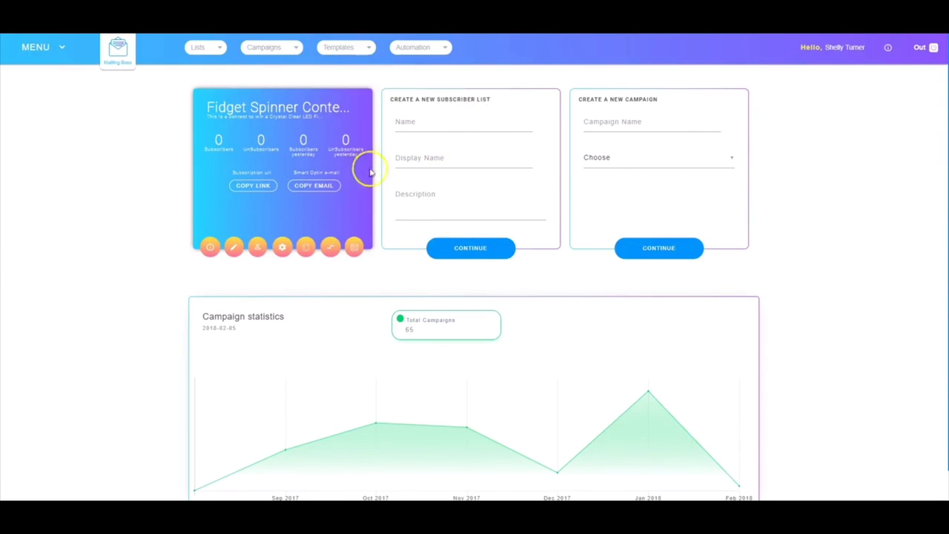
Start a new subscriber list with "New MB List" as its name, display name and description.
{"action": "left_click", "coordinate": [418, 122]}
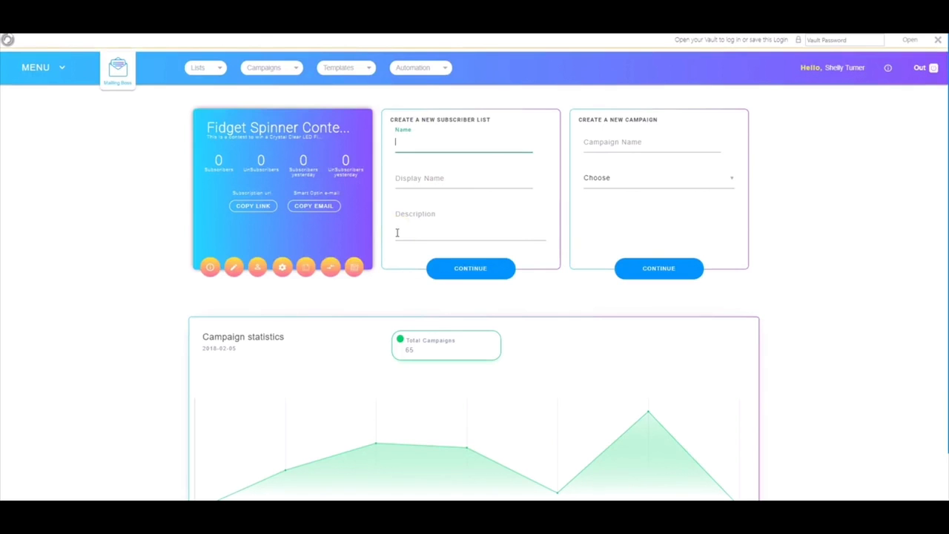
{"action": "left_click_drag", "start_coordinate": [463, 141], "coordinate": [390, 145]}
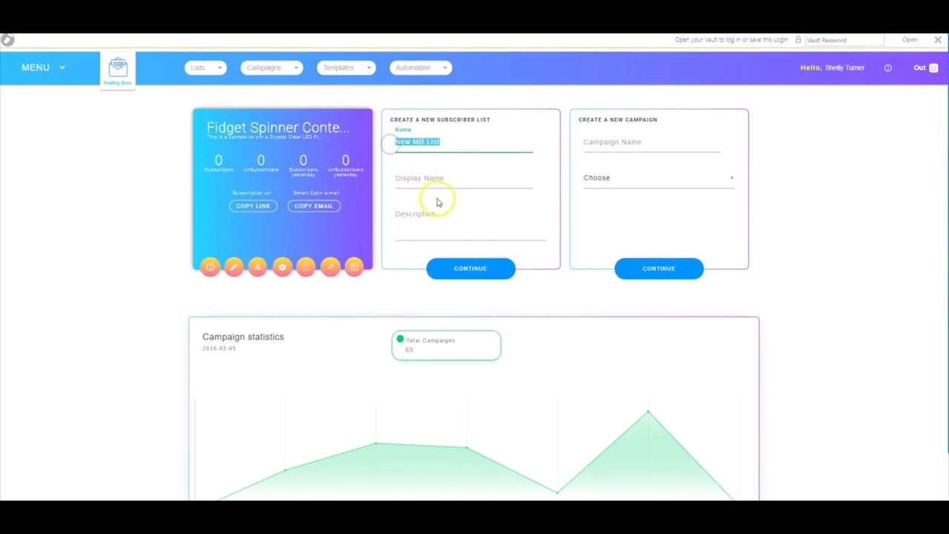
{"action": "key", "text": "ctrl+c"}
{"action": "left_click", "coordinate": [449, 172]}
{"action": "key", "text": "ctrl+v"}
{"action": "left_click", "coordinate": [414, 244]}
{"action": "key", "text": "ctrl+v"}
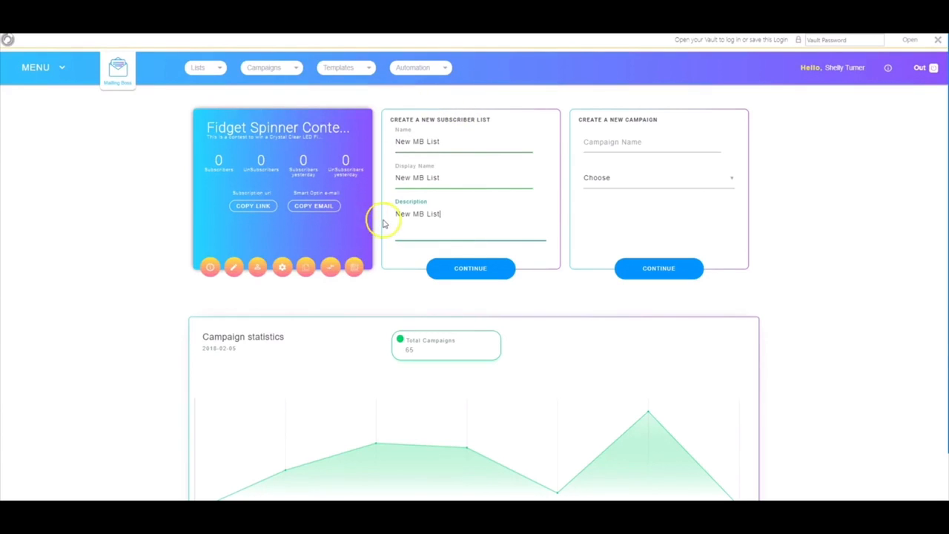
{"action": "left_click", "coordinate": [470, 268]}
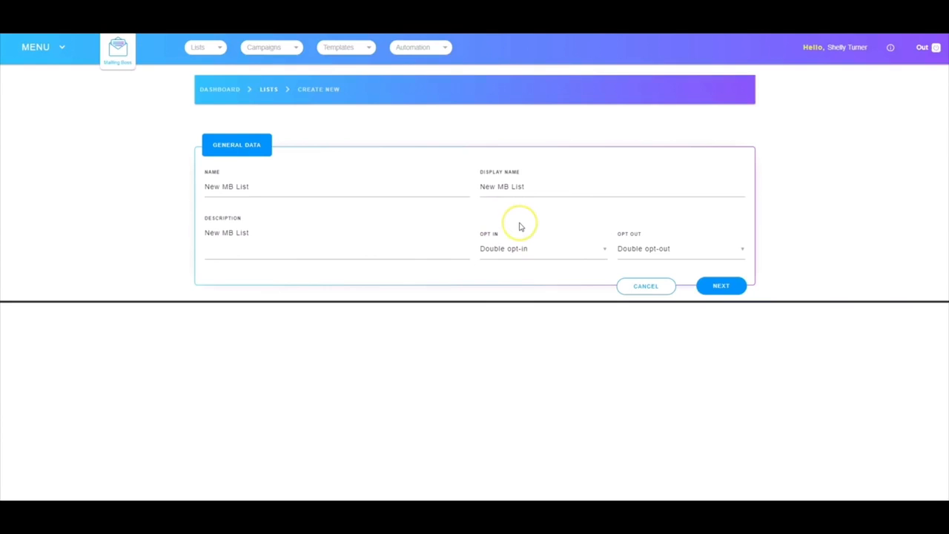
Save the list with double opt-in and double opt-out, and include a first name field in its custom fields.
{"action": "left_click", "coordinate": [513, 250]}
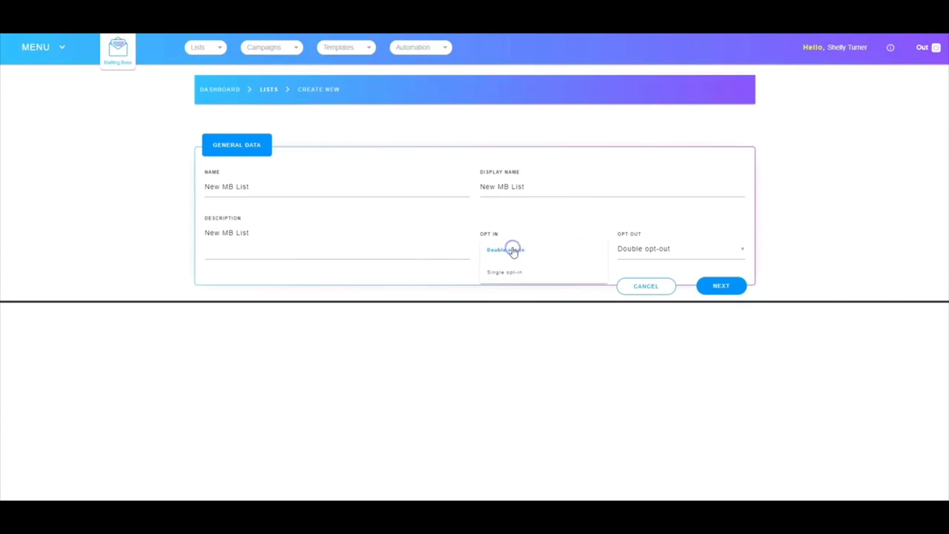
{"action": "left_click", "coordinate": [512, 250]}
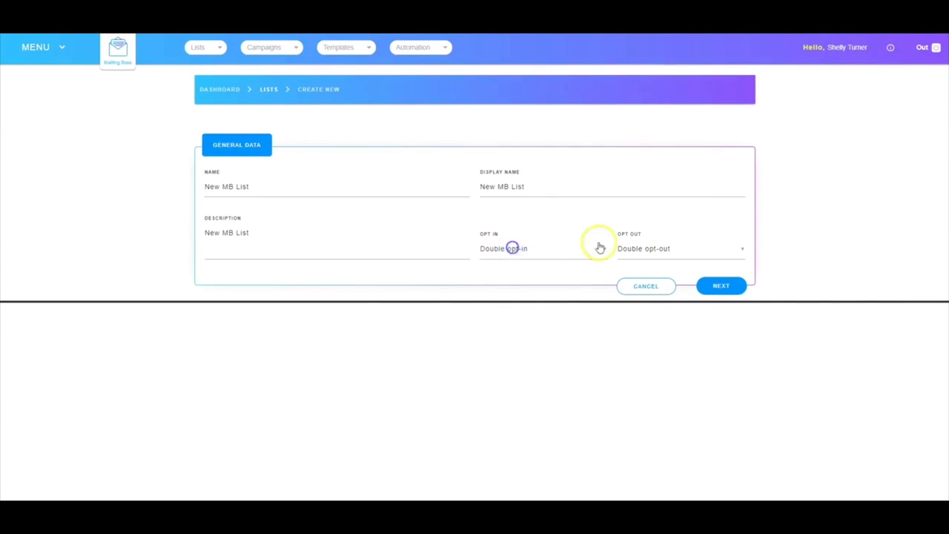
{"action": "left_click", "coordinate": [652, 249]}
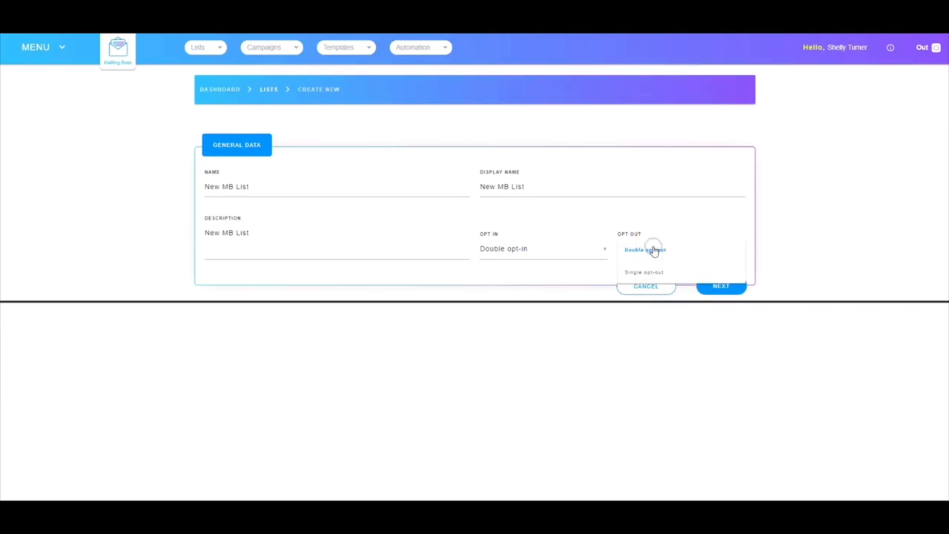
{"action": "left_click", "coordinate": [652, 249]}
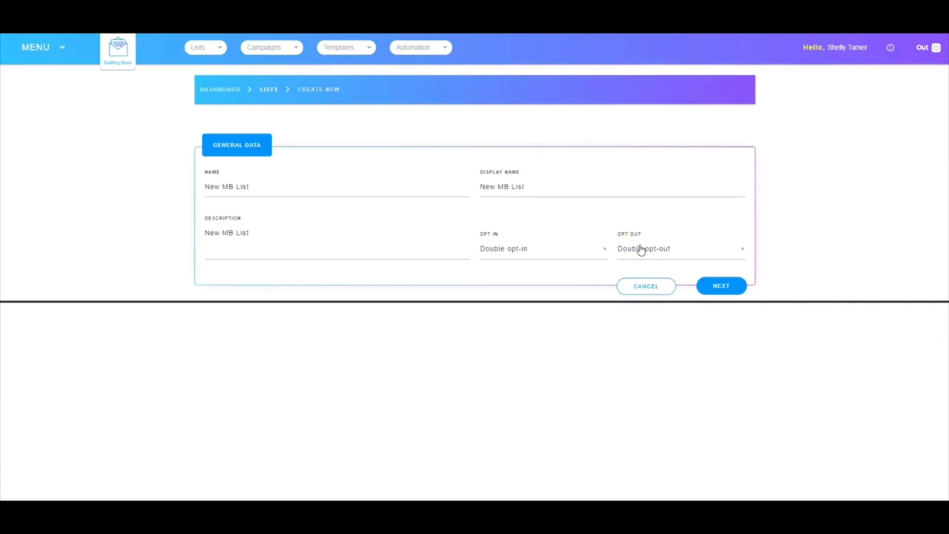
{"action": "left_click", "coordinate": [723, 288]}
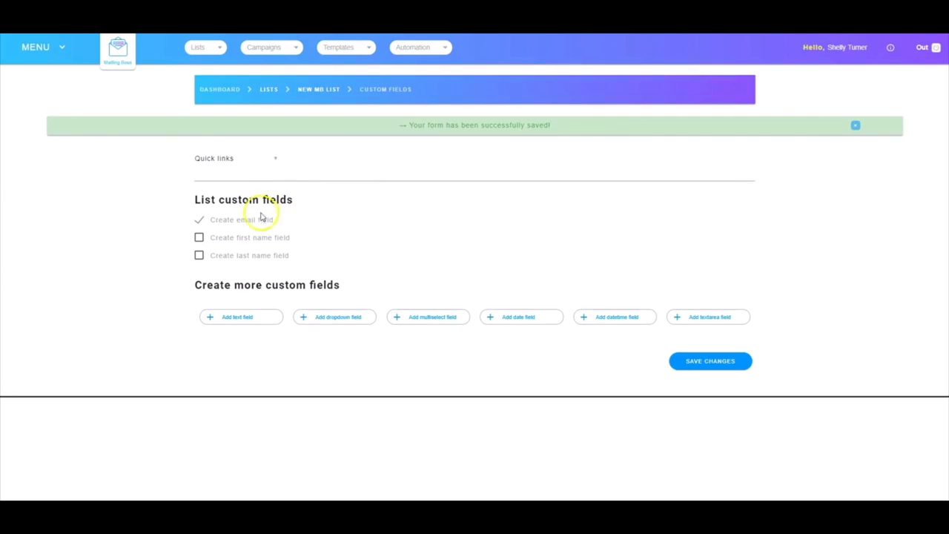
{"action": "left_click", "coordinate": [199, 238]}
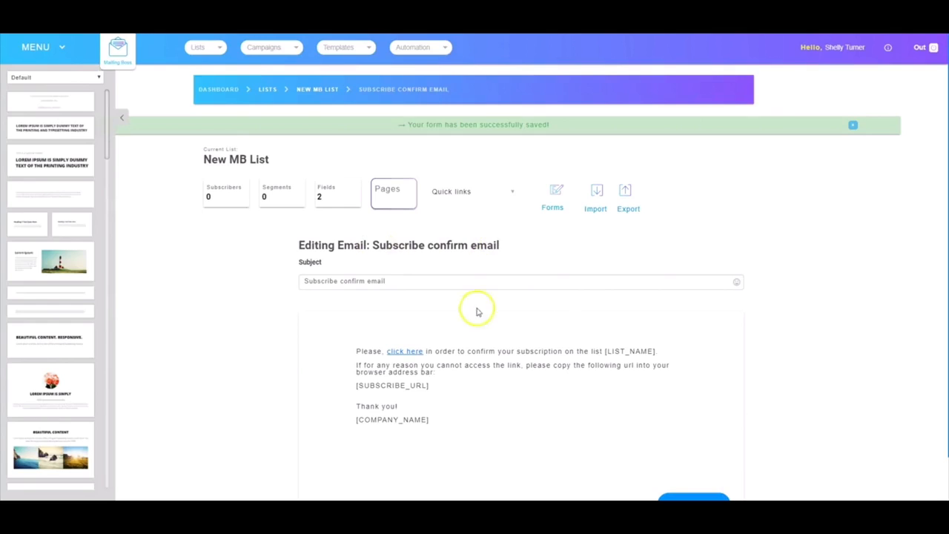
Save the default subscribe confirm email, pending subscribe page, unsubscribe confirm email and welcome email for the list.
{"action": "scroll", "coordinate": [483, 304], "scroll_direction": "down", "scroll_amount": 1}
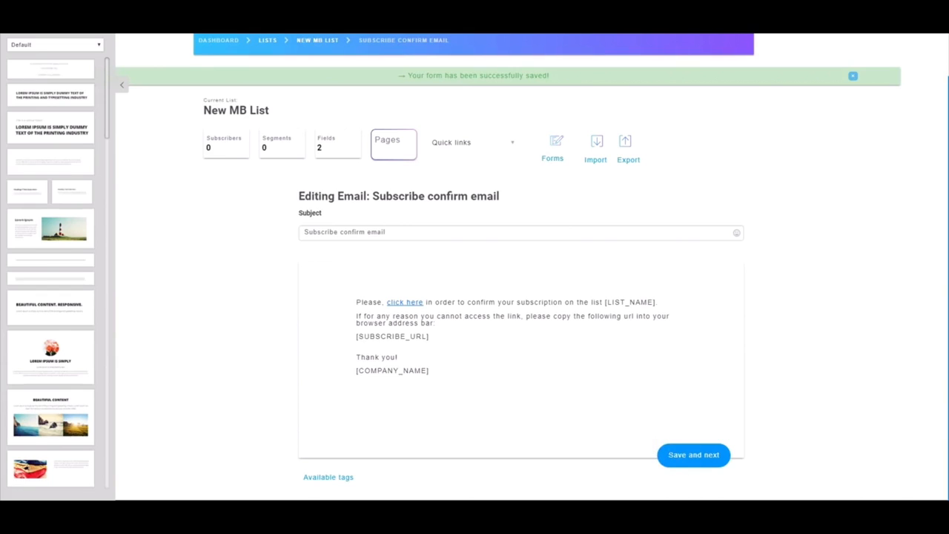
{"action": "left_click", "coordinate": [690, 456]}
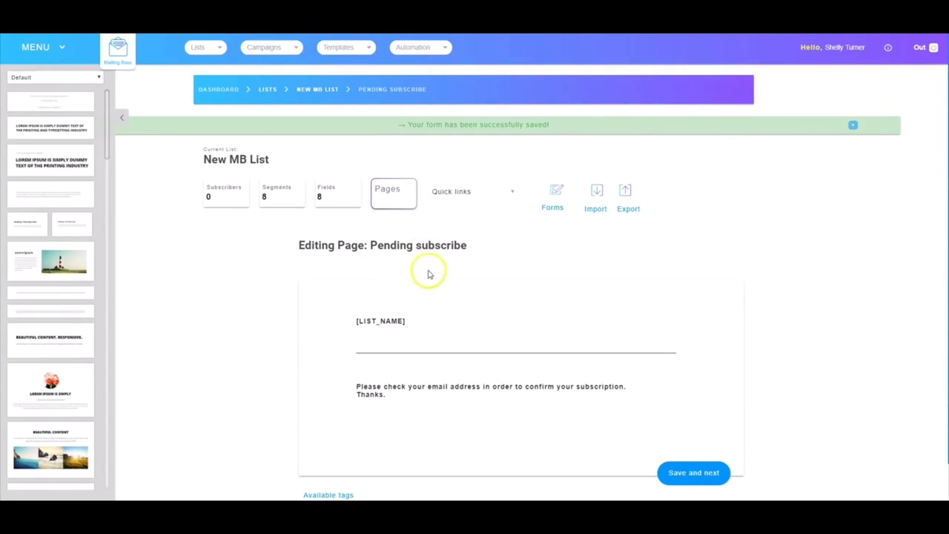
{"action": "left_click", "coordinate": [700, 475]}
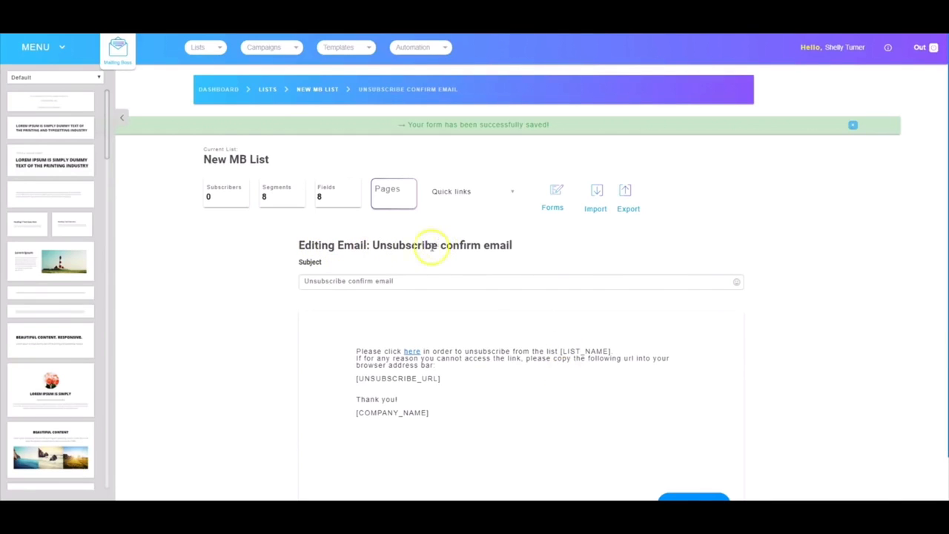
{"action": "scroll", "coordinate": [597, 410], "scroll_direction": "down", "scroll_amount": 1}
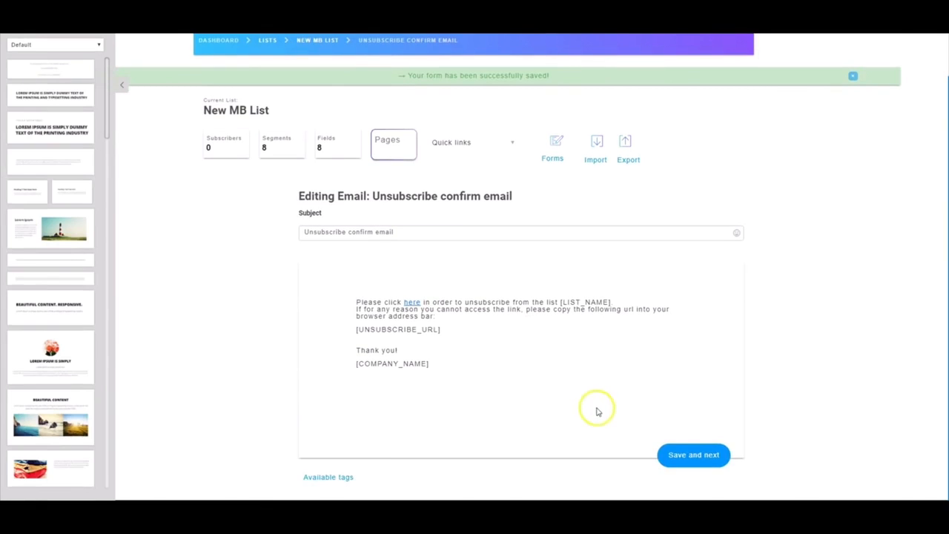
{"action": "left_click", "coordinate": [697, 455]}
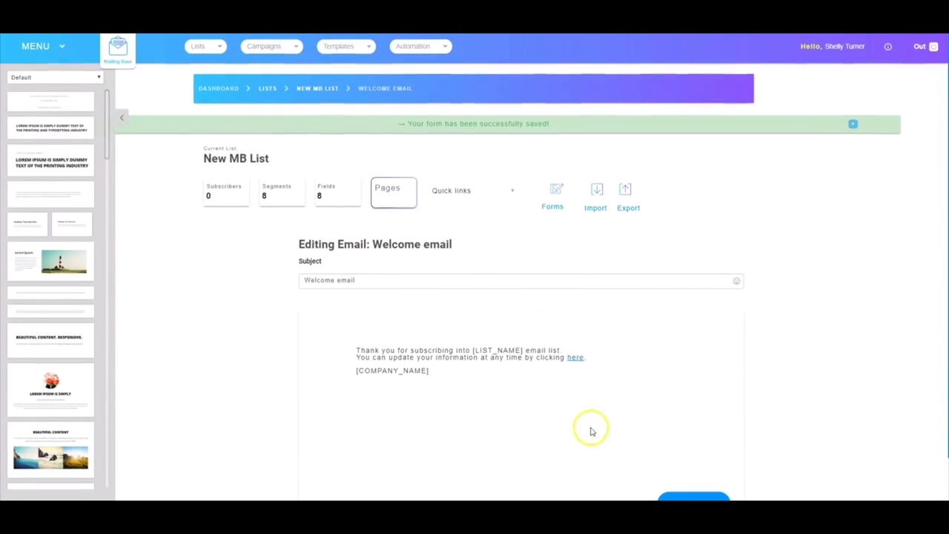
{"action": "scroll", "coordinate": [589, 426], "scroll_direction": "down", "scroll_amount": 1}
{"action": "left_click", "coordinate": [686, 455]}
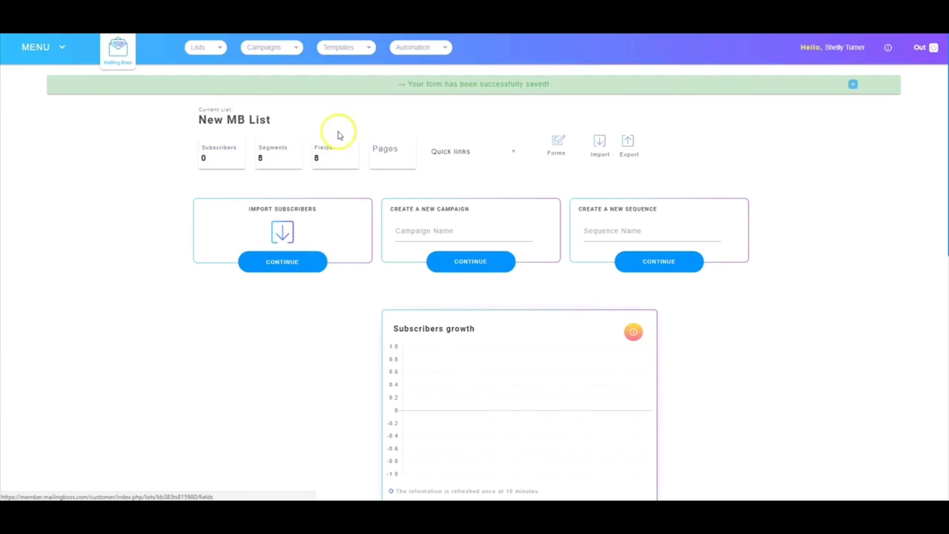
Examine the list overview, including its pages, quick links and forms options and the subscriber, campaign, delivery and unsubscriber charts.
{"action": "left_click", "coordinate": [392, 158]}
{"action": "left_click", "coordinate": [464, 154]}
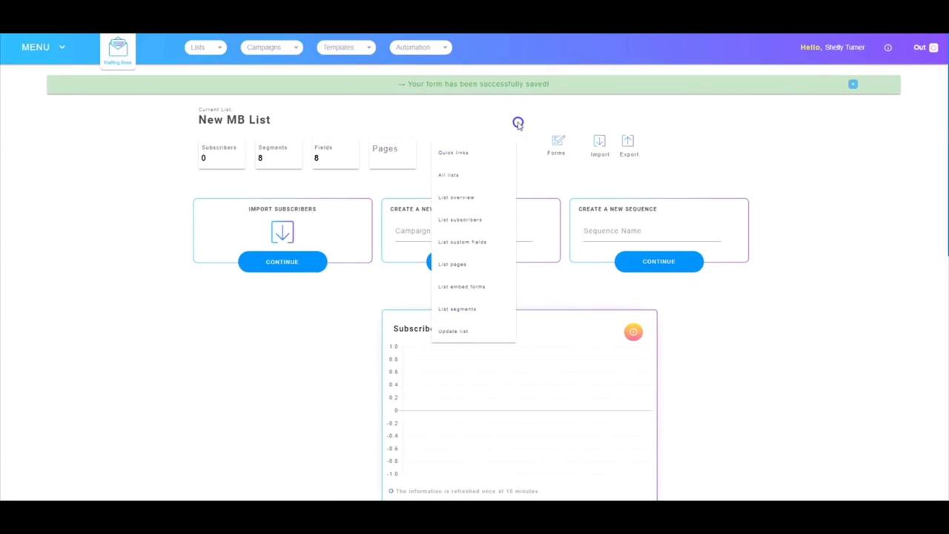
{"action": "left_click", "coordinate": [517, 121]}
{"action": "left_click", "coordinate": [554, 159]}
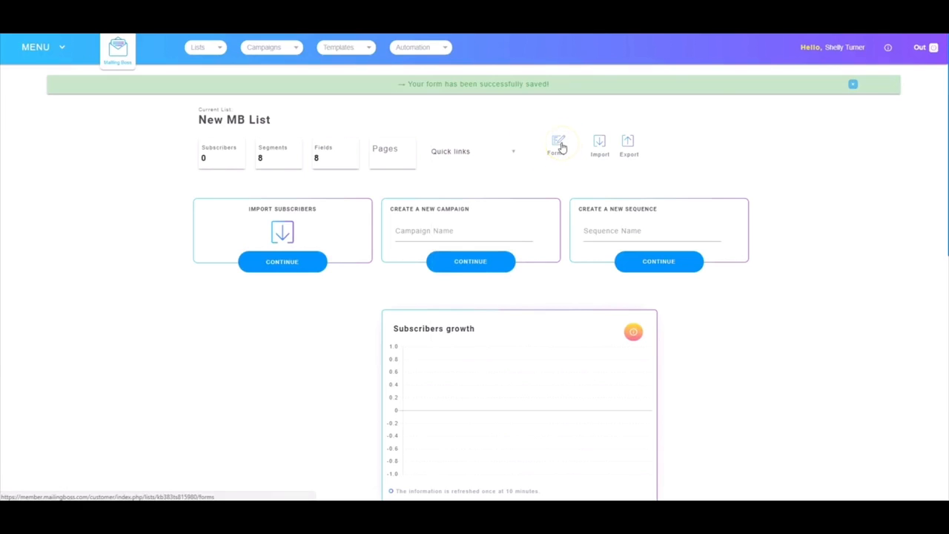
{"action": "left_click", "coordinate": [558, 146]}
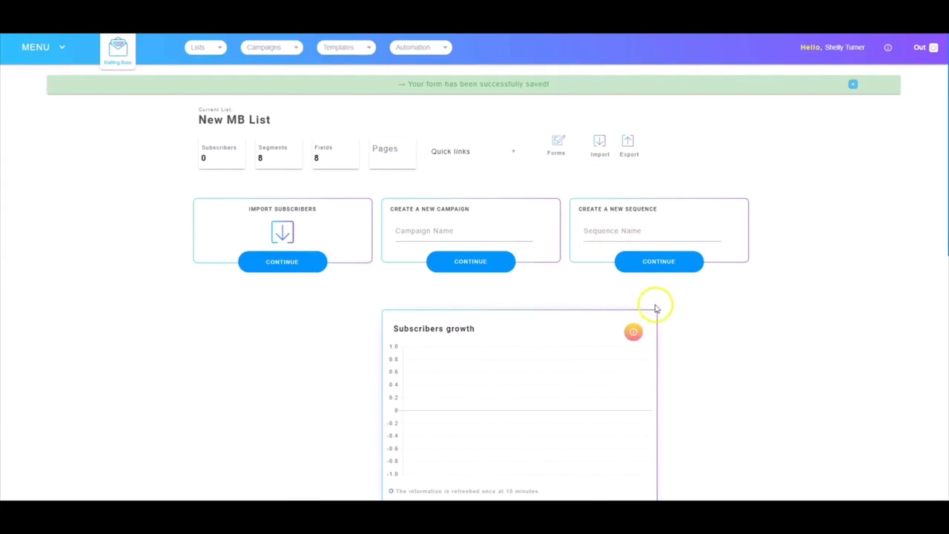
{"action": "scroll", "coordinate": [664, 315], "scroll_direction": "down", "scroll_amount": 2}
{"action": "scroll", "coordinate": [664, 315], "scroll_direction": "down", "scroll_amount": 1}
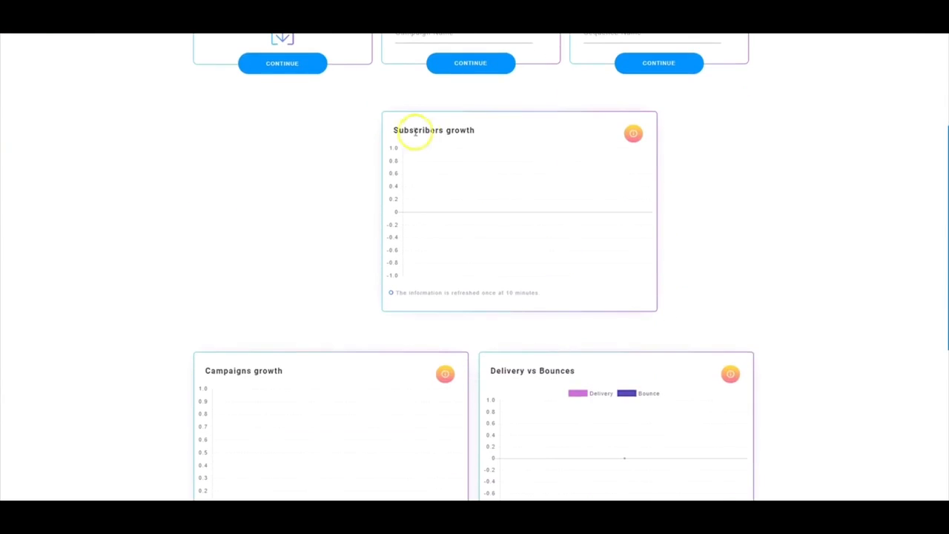
{"action": "scroll", "coordinate": [436, 324], "scroll_direction": "down", "scroll_amount": 1}
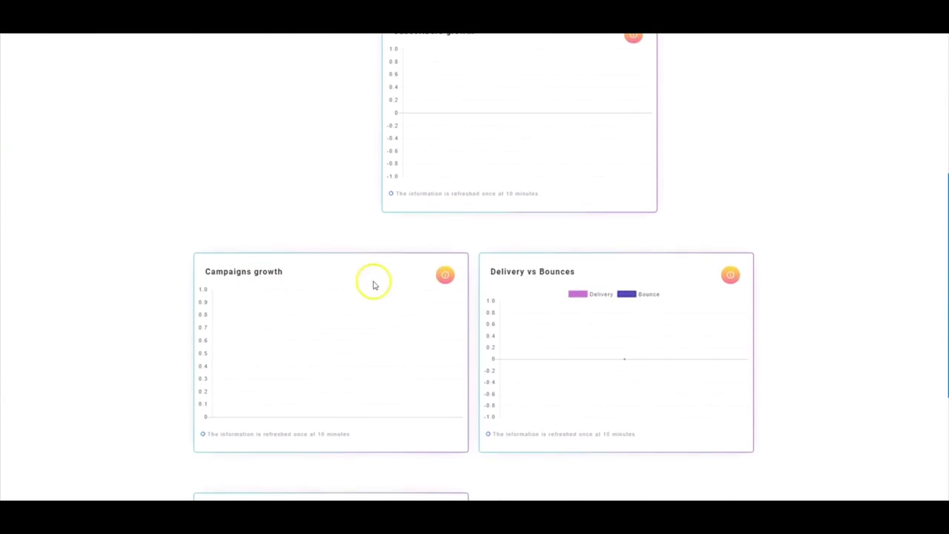
{"action": "scroll", "coordinate": [540, 341], "scroll_direction": "down", "scroll_amount": 1}
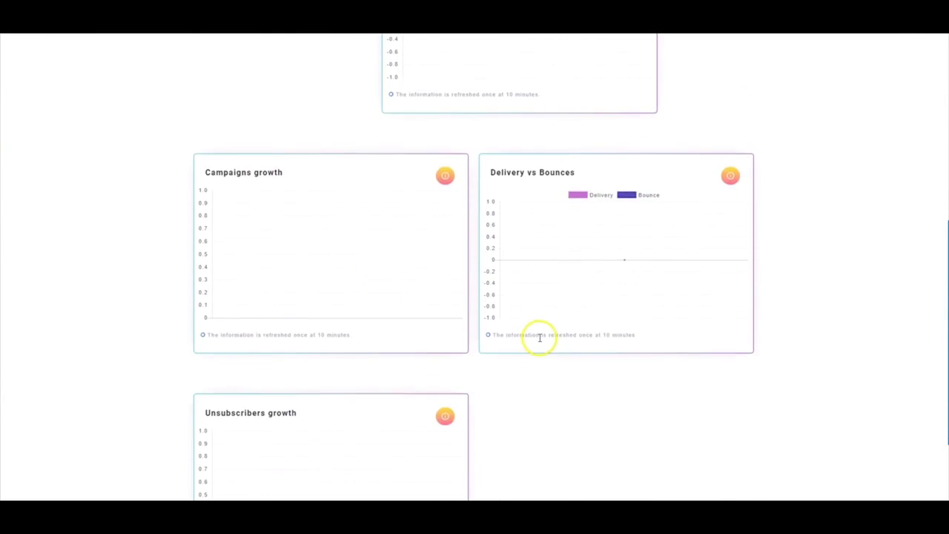
{"action": "scroll", "coordinate": [540, 338], "scroll_direction": "down", "scroll_amount": 1}
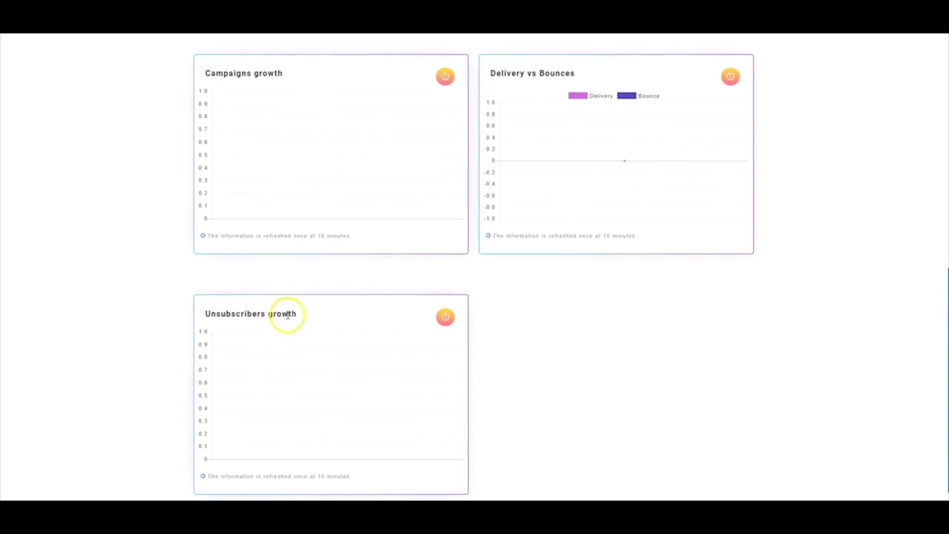
{"action": "scroll", "coordinate": [514, 318], "scroll_direction": "up", "scroll_amount": 5}
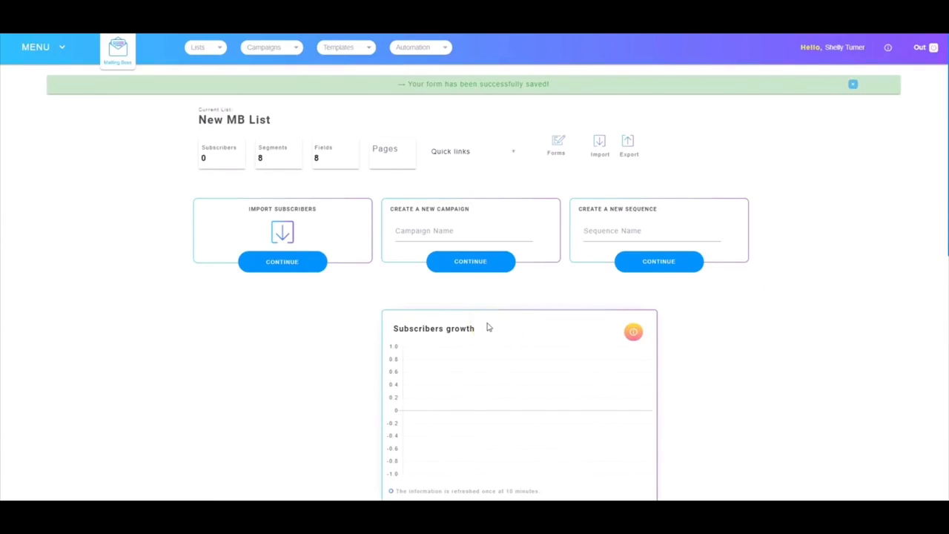
{"action": "left_click", "coordinate": [426, 290]}
{"action": "left_click", "coordinate": [343, 173]}
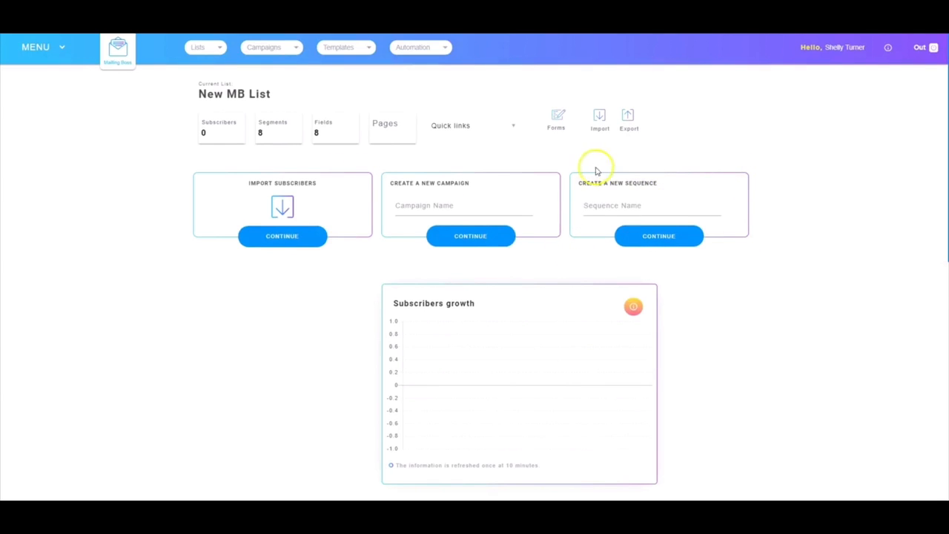
Start a new sequence named "MB First Sequence" for the list.
{"action": "left_click", "coordinate": [603, 206]}
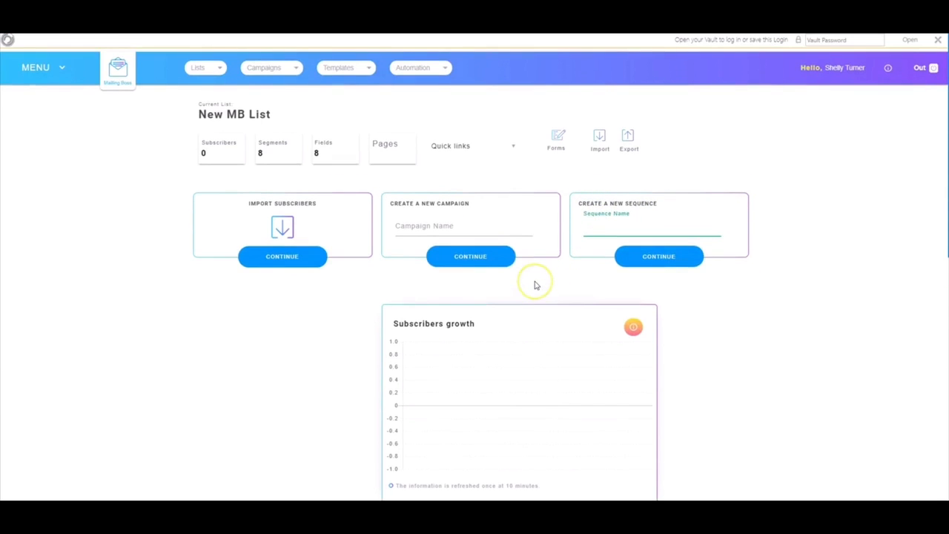
{"action": "type", "text": "MB First Sequence"}
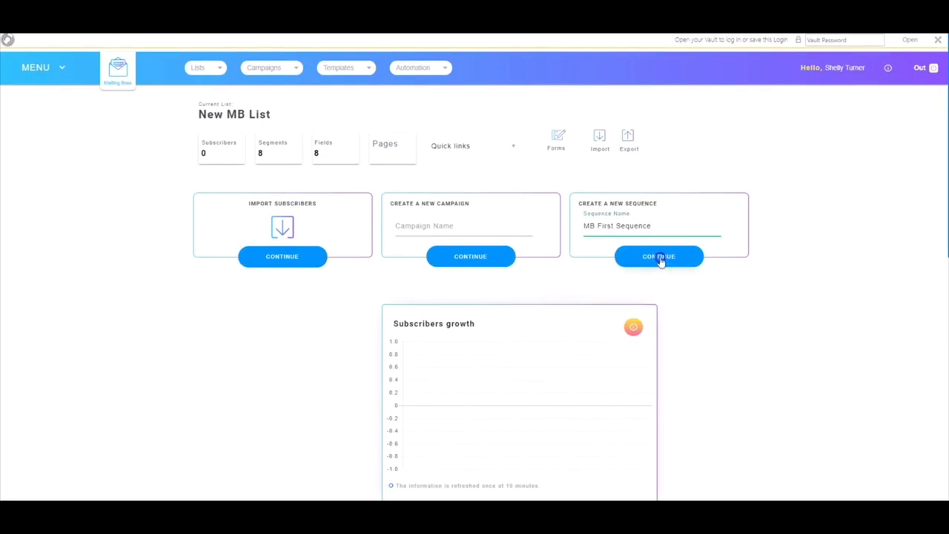
{"action": "left_click", "coordinate": [660, 257]}
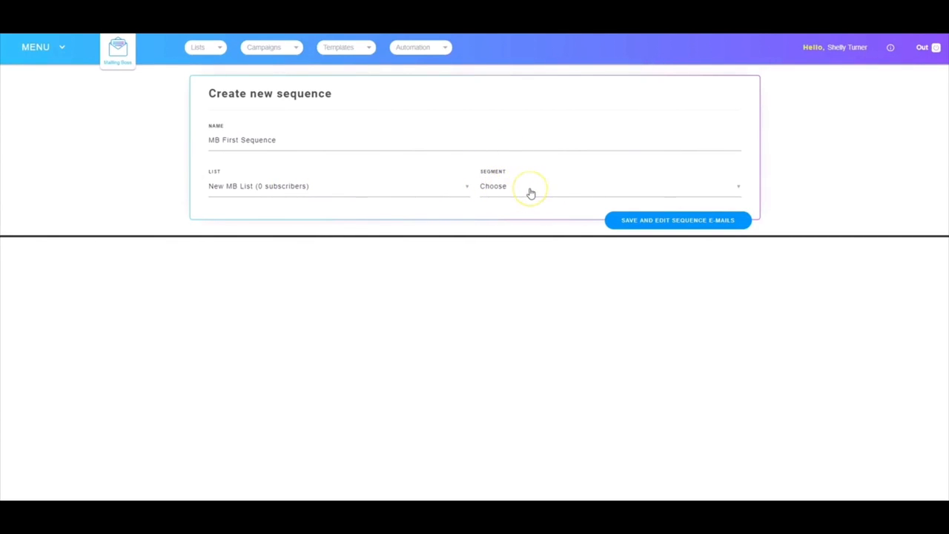
Save the new sequence with two sequence message emails added to it, and view the autoresponder timing options of the newest one.
{"action": "left_click", "coordinate": [655, 220]}
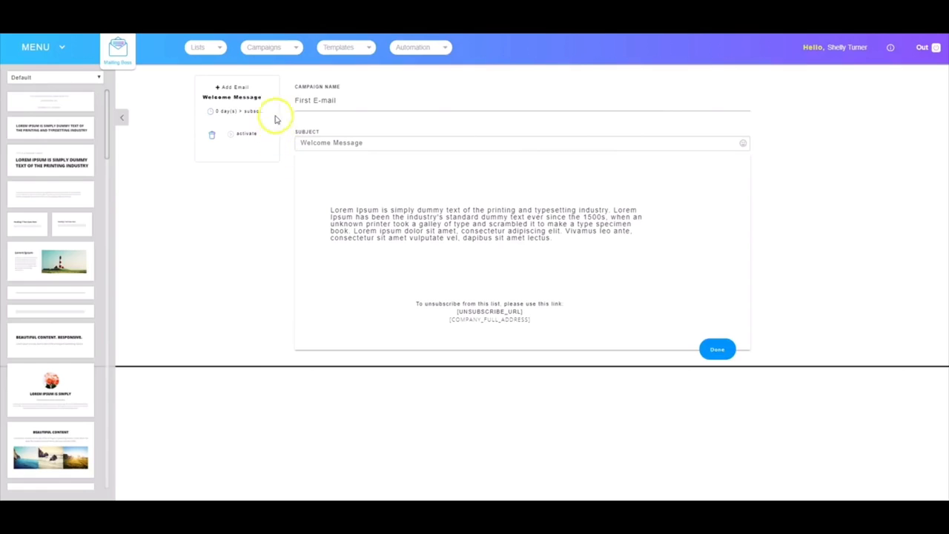
{"action": "left_click", "coordinate": [236, 87]}
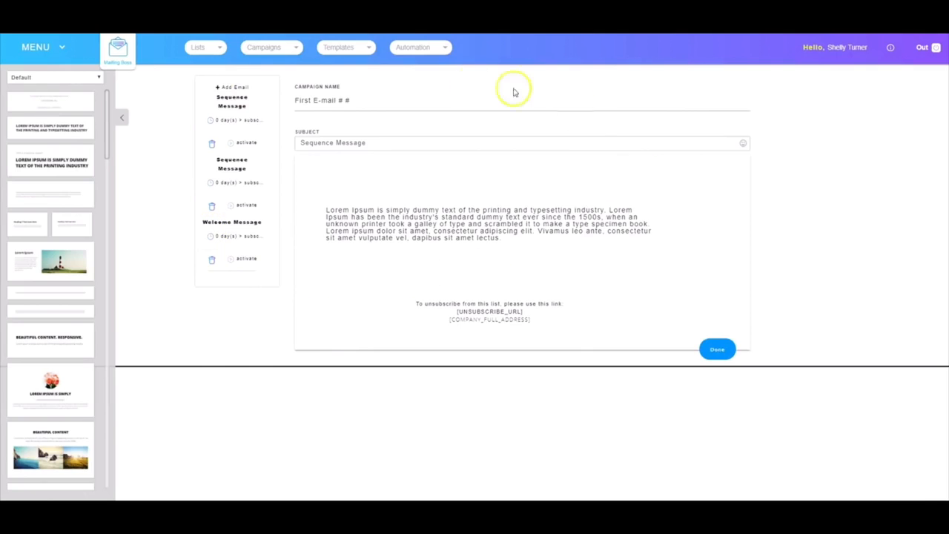
{"action": "left_click", "coordinate": [224, 120]}
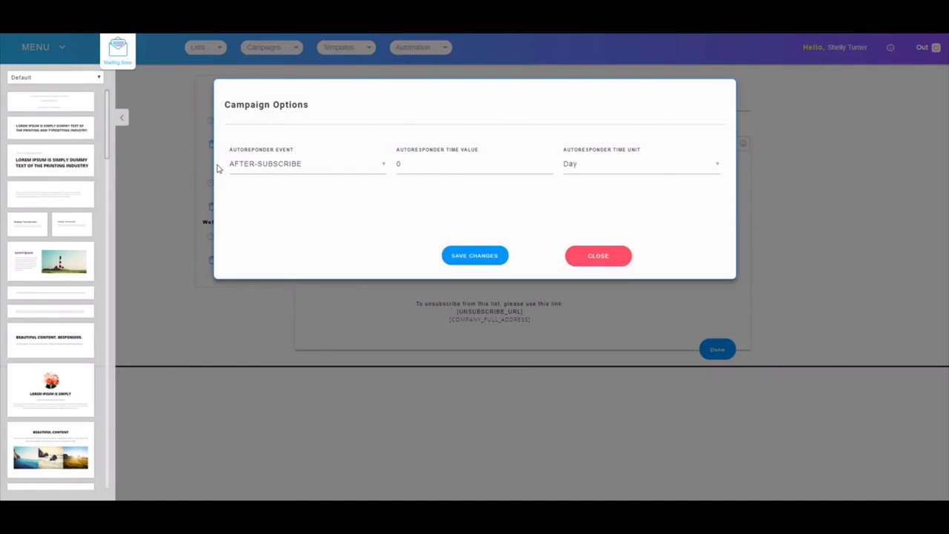
{"action": "left_click", "coordinate": [597, 255]}
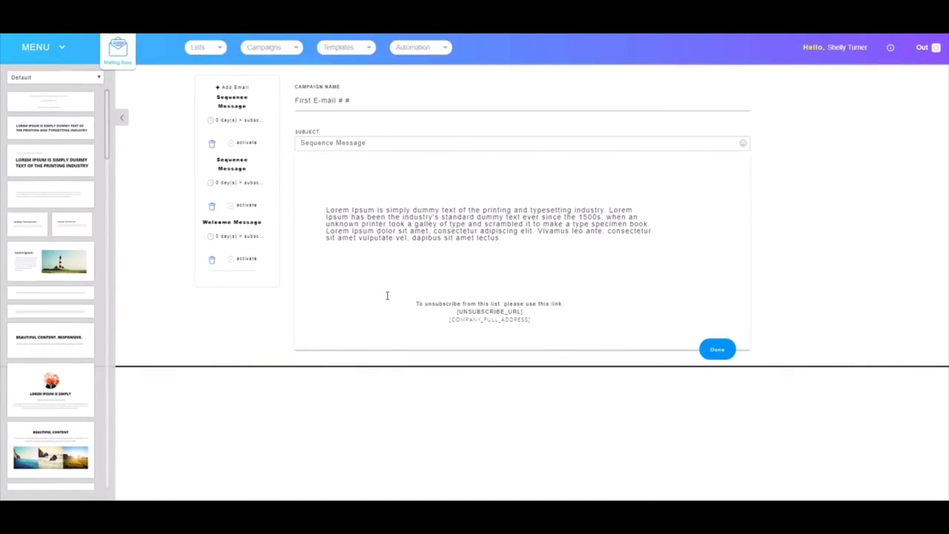
Activate both sequence messages and the welcome message, and finish editing the sequence.
{"action": "left_click", "coordinate": [247, 143]}
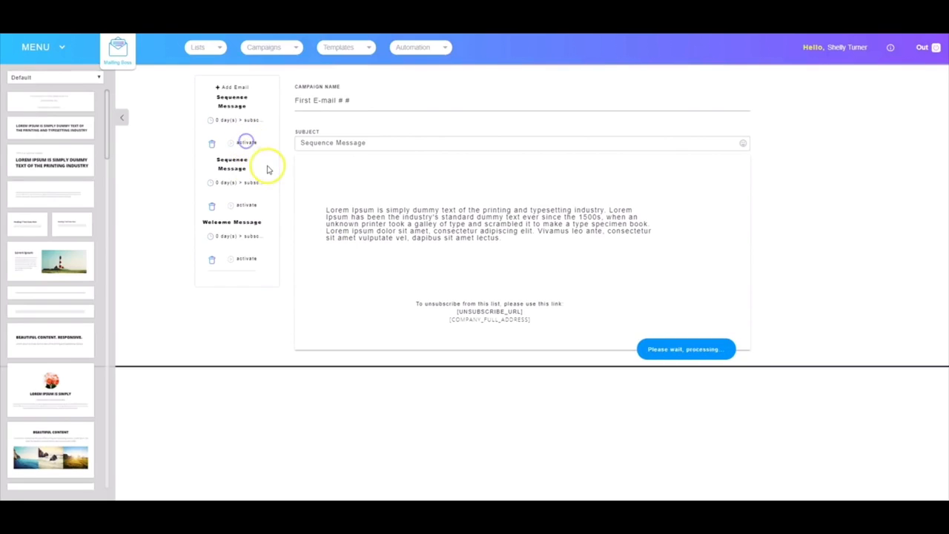
{"action": "left_click", "coordinate": [249, 206]}
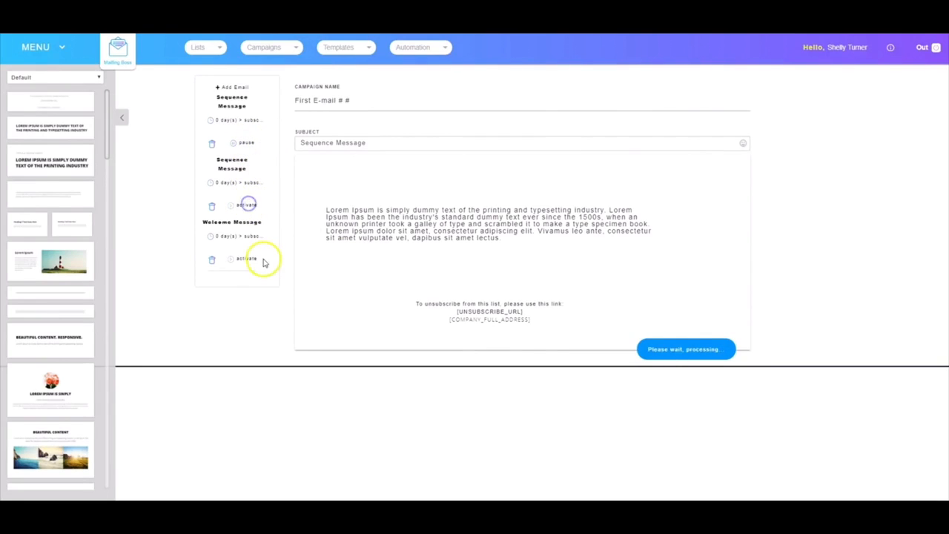
{"action": "left_click", "coordinate": [245, 259]}
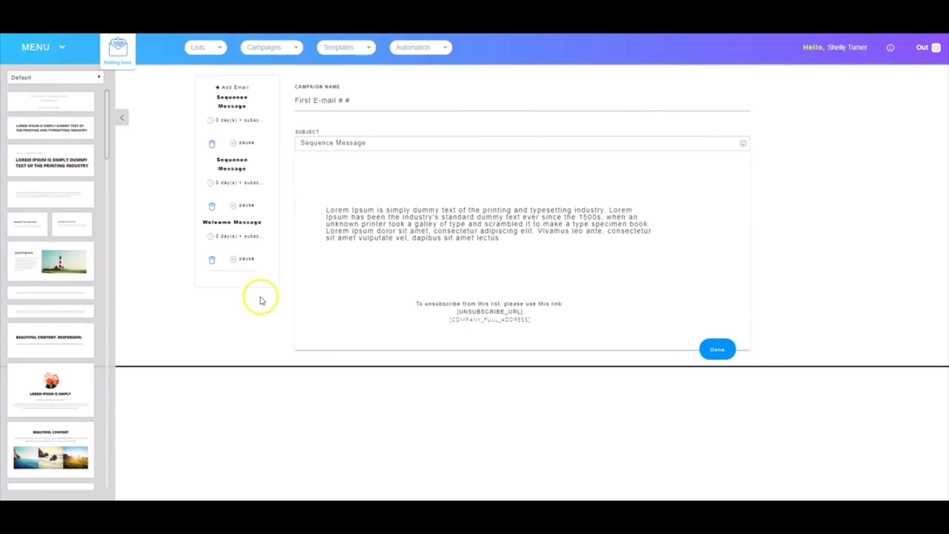
{"action": "left_click", "coordinate": [717, 348]}
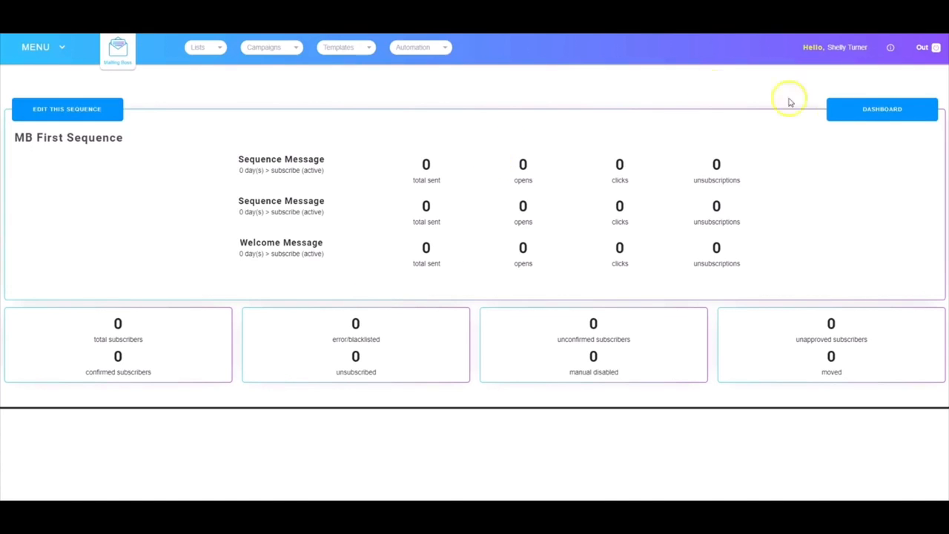
Return to the dashboard, view the overview of New MB List from its card and go back to the dashboard.
{"action": "left_click", "coordinate": [872, 110]}
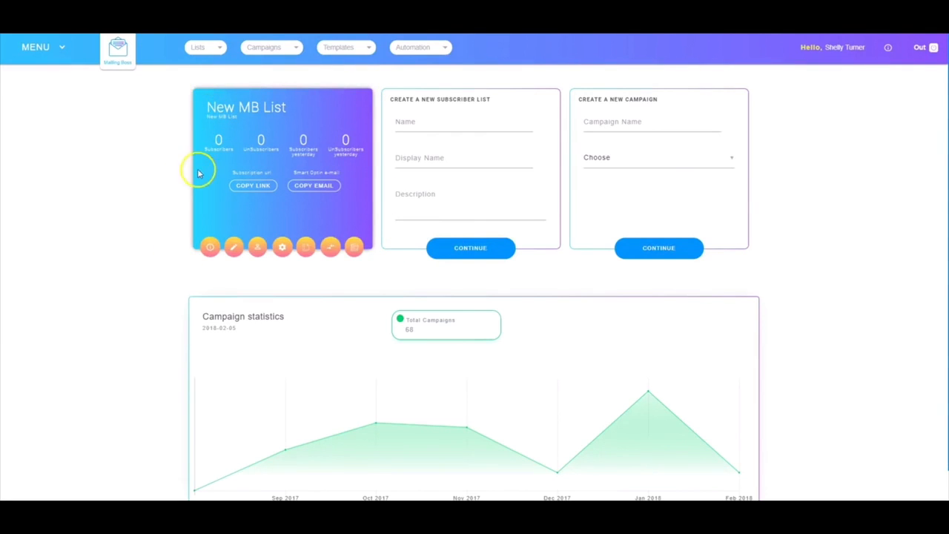
{"action": "left_click", "coordinate": [210, 249]}
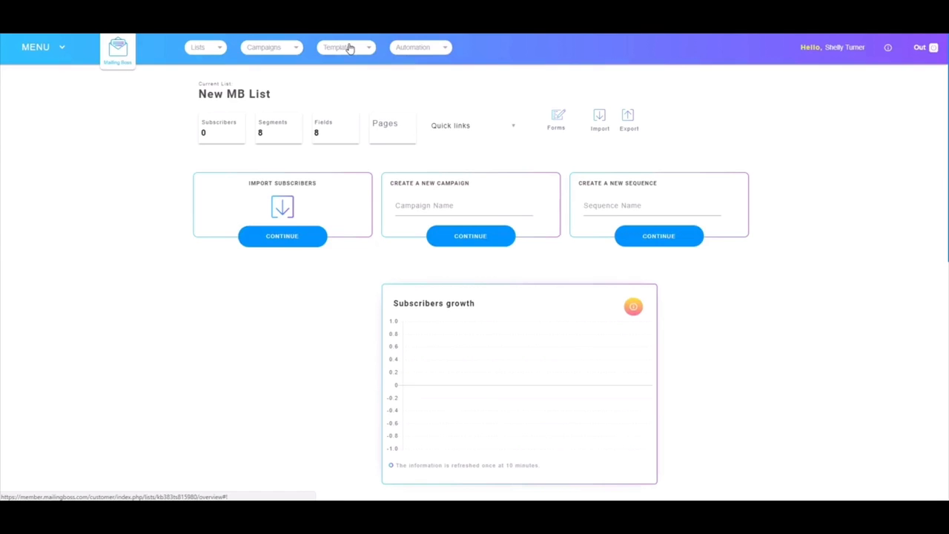
{"action": "left_click", "coordinate": [120, 49]}
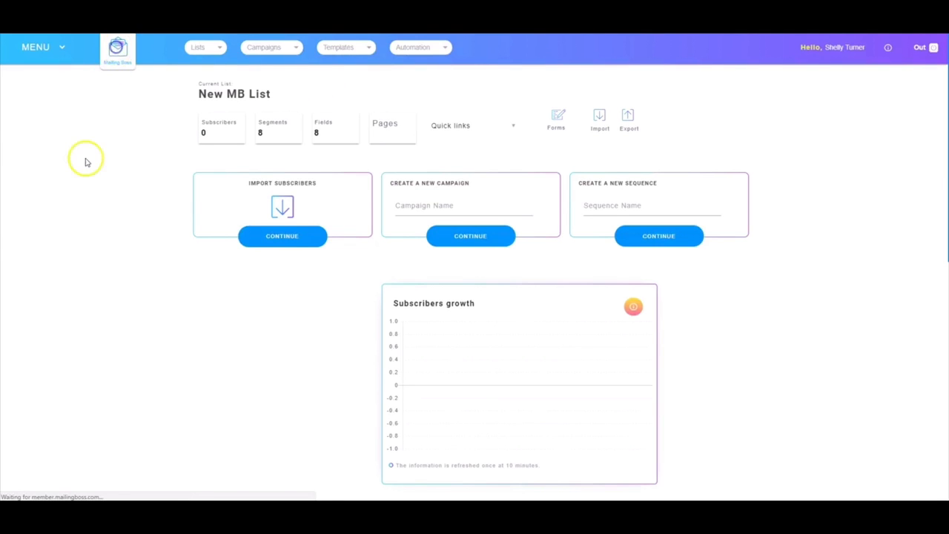